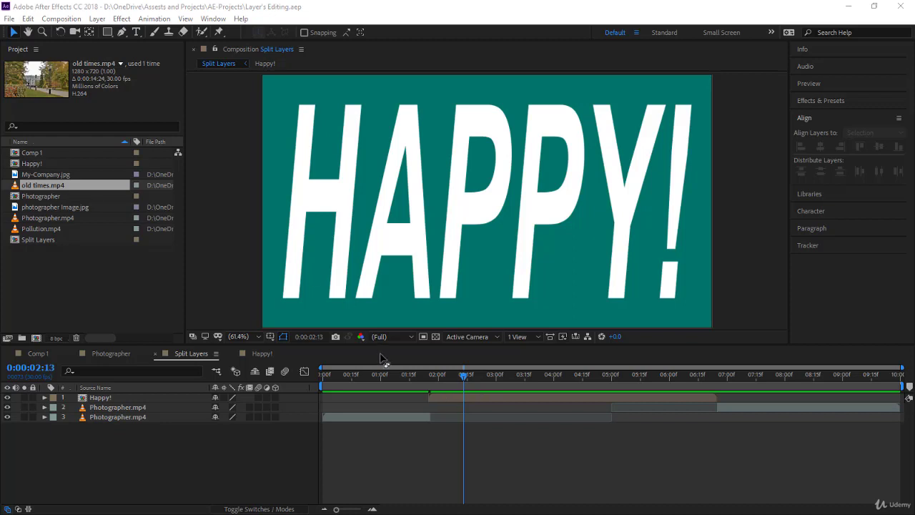
Build the 'old times' composition from old times.mp4 and scrub its timeline to 0:00:07:29
{"action": "left_click", "coordinate": [69, 183]}
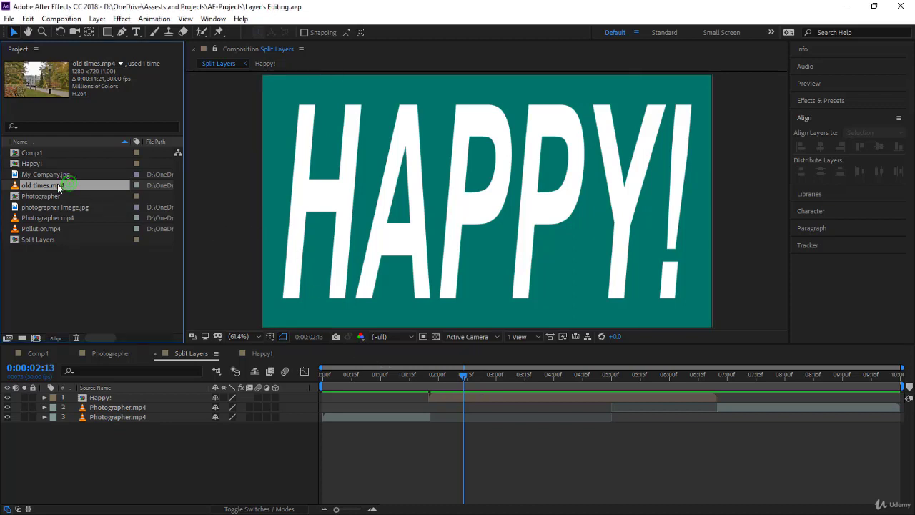
{"action": "left_click", "coordinate": [61, 186]}
{"action": "left_click_drag", "start_coordinate": [61, 185], "coordinate": [34, 339]}
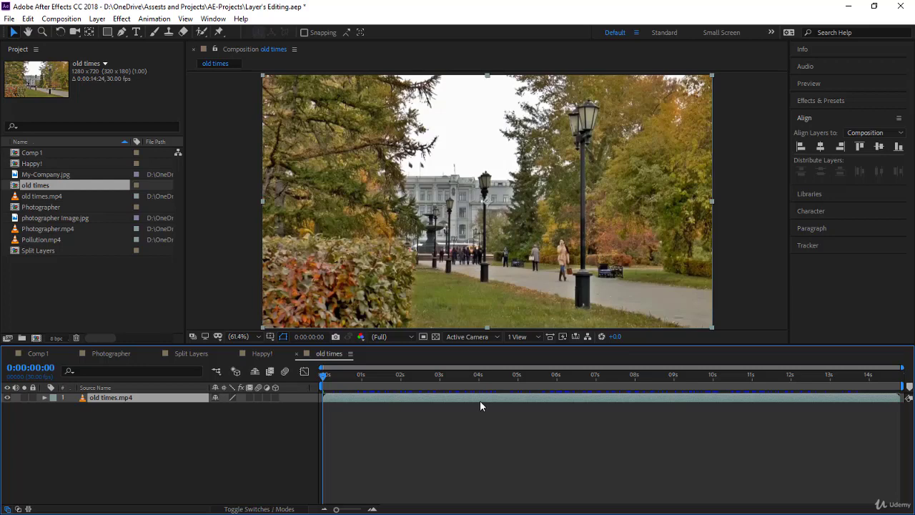
{"action": "left_click_drag", "start_coordinate": [324, 376], "coordinate": [215, 433]}
{"action": "left_click_drag", "start_coordinate": [319, 375], "coordinate": [631, 410]}
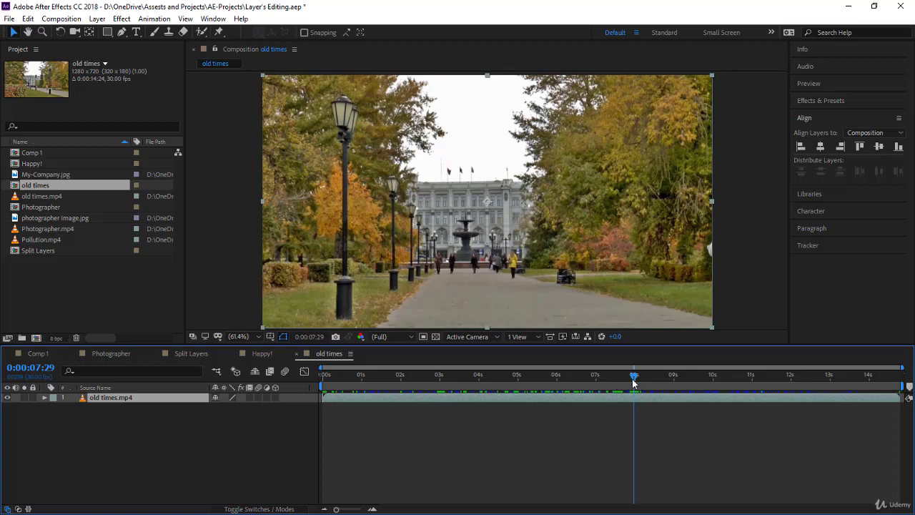
Bring the current time back to 0:00:03:00 and deselect the old times.mp4 layer
{"action": "left_click_drag", "start_coordinate": [634, 378], "coordinate": [438, 399]}
{"action": "left_click", "coordinate": [434, 419]}
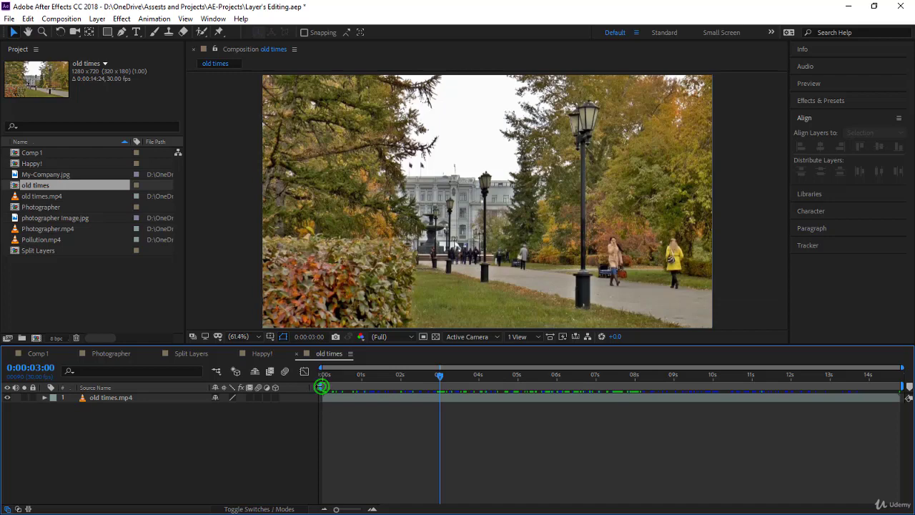
{"action": "mouse_move", "coordinate": [326, 392]}
{"action": "left_mouse_down"}
{"action": "mouse_move", "coordinate": [441, 401]}
{"action": "mouse_move", "coordinate": [323, 402]}
{"action": "left_mouse_up"}
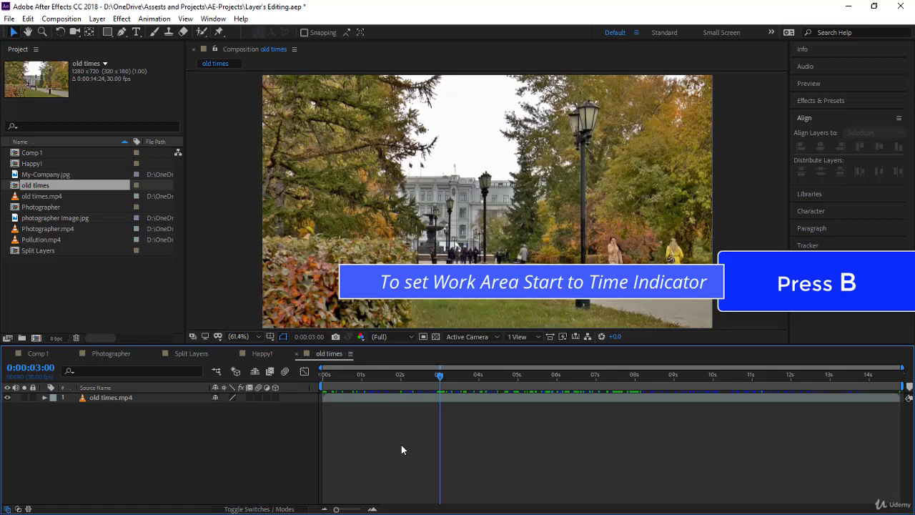
Mark the work area start at 0:00:03:00 and its end at 0:00:08:00
{"action": "key", "text": "b"}
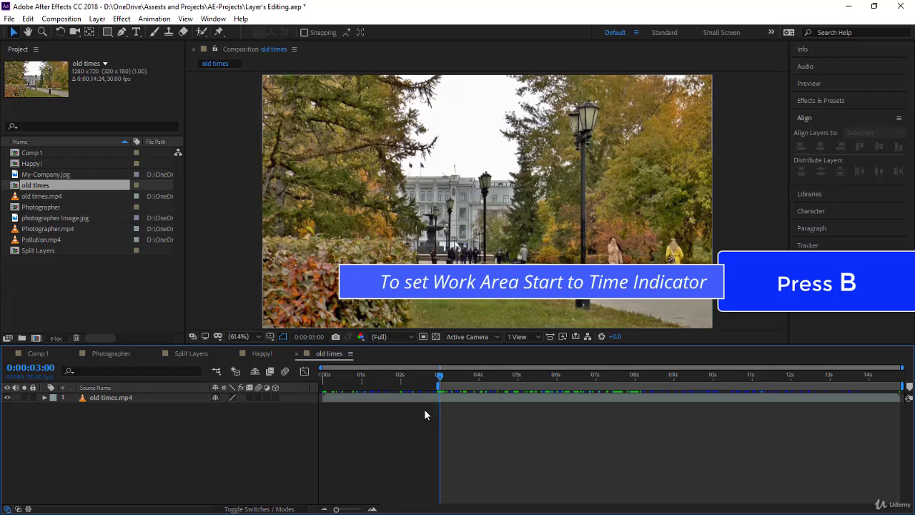
{"action": "key", "text": "alt+shift+j"}
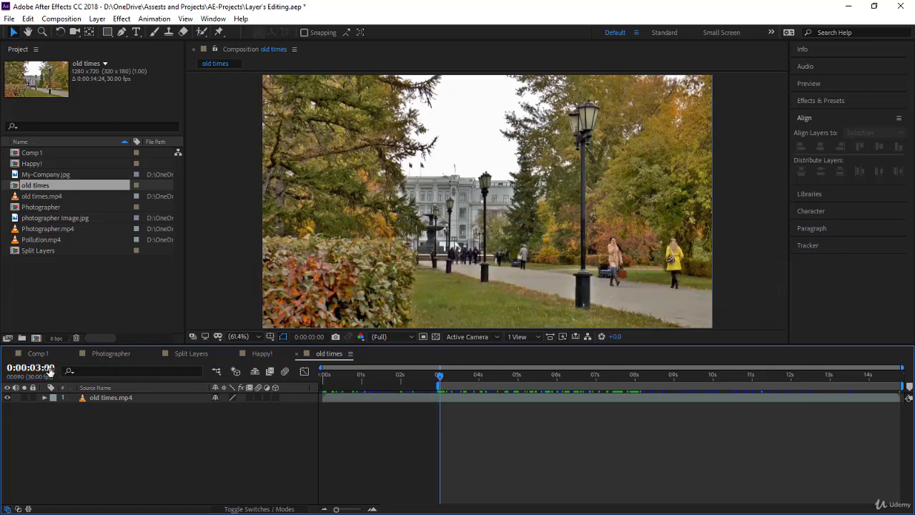
{"action": "type", "text": "800"}
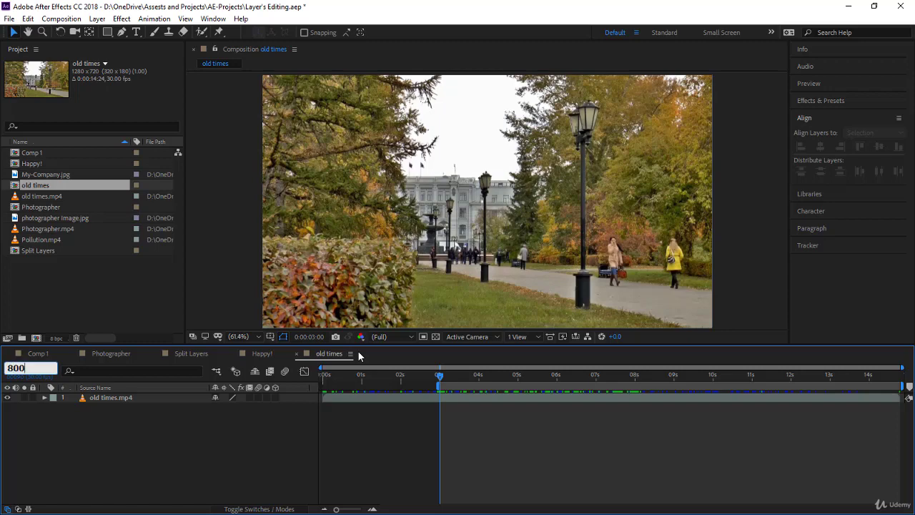
{"action": "key", "text": "Return"}
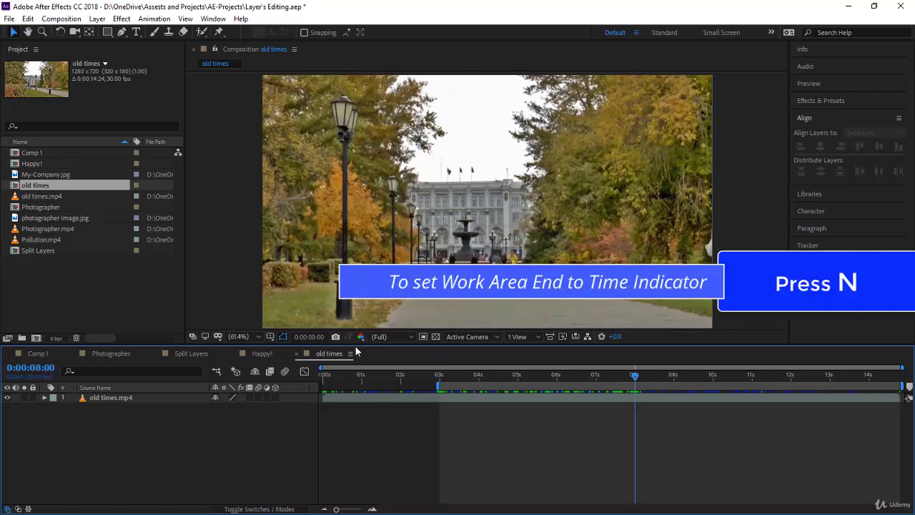
{"action": "key", "text": "n"}
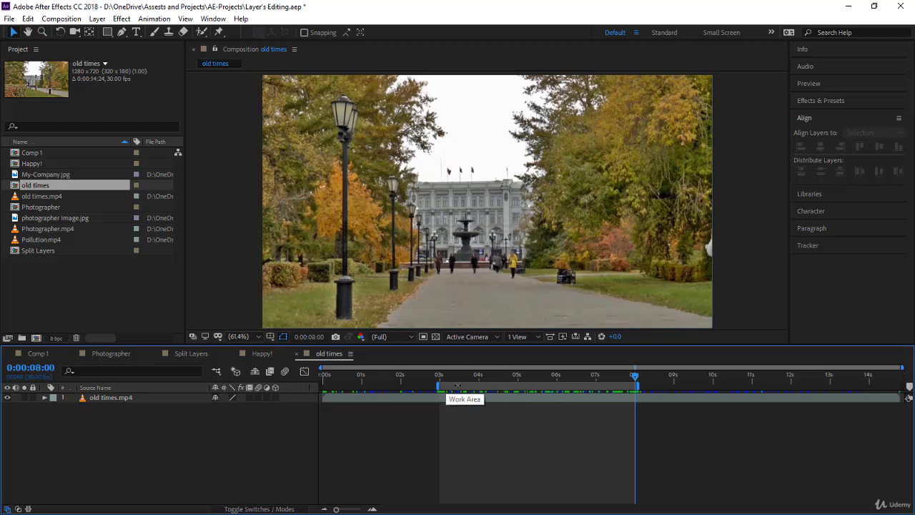
Apply Trim Comp to Work Area, then jump to the start and scrub through the trimmed clip
{"action": "right_click", "coordinate": [532, 389]}
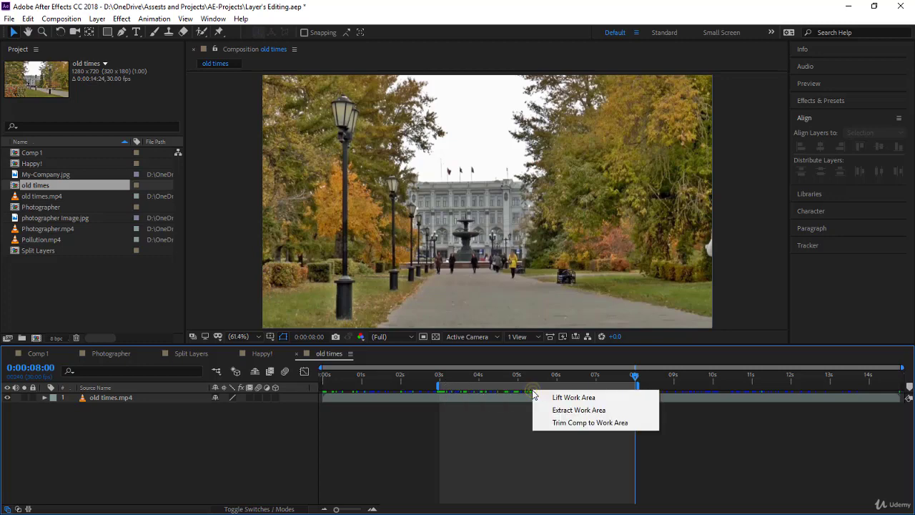
{"action": "left_click", "coordinate": [584, 422]}
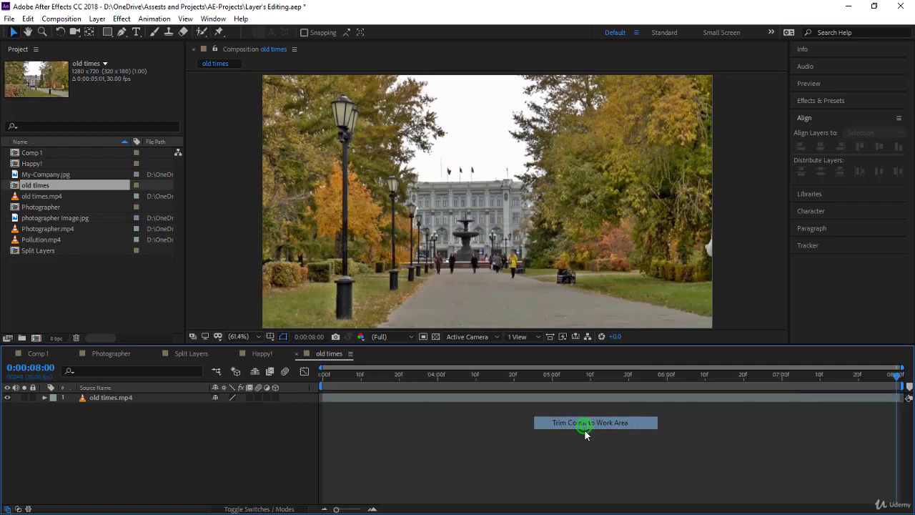
{"action": "key", "text": "Home"}
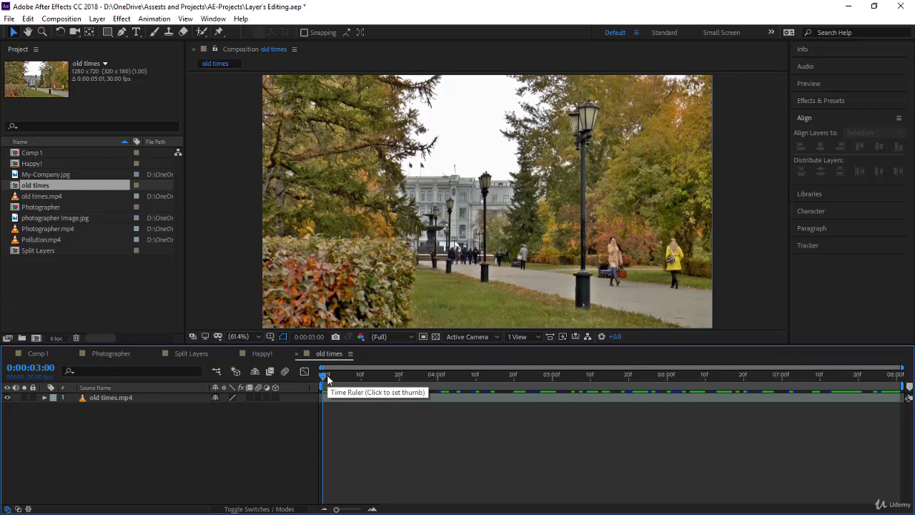
{"action": "left_click", "coordinate": [323, 376]}
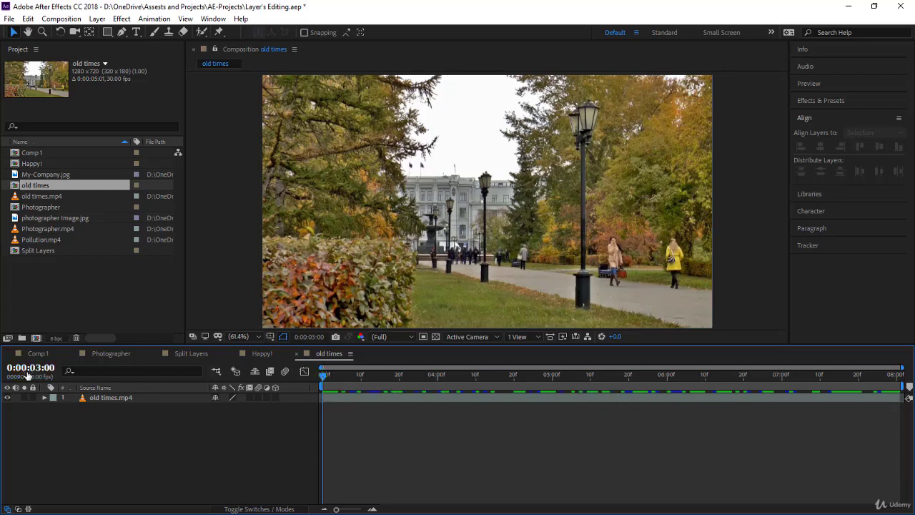
{"action": "left_click_drag", "start_coordinate": [326, 373], "coordinate": [252, 461]}
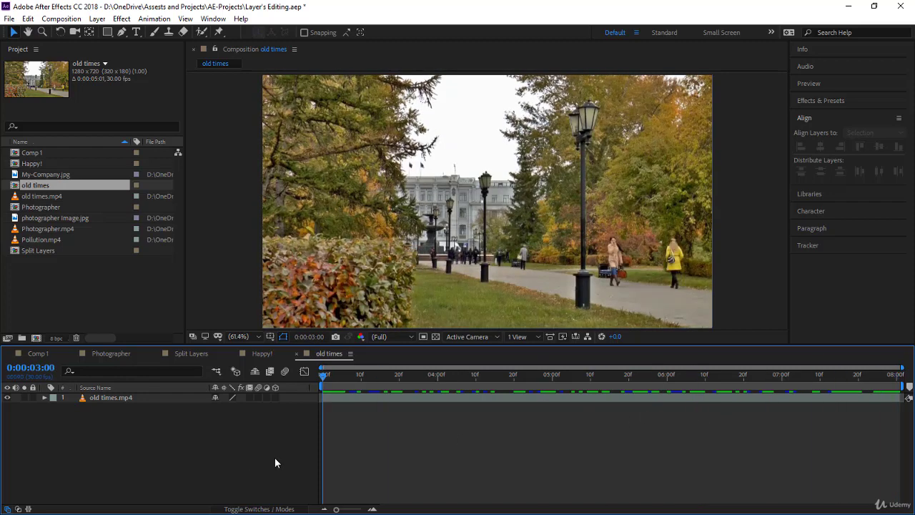
Change the Start Timecode to 0 in the old times Composition Settings
{"action": "right_click", "coordinate": [321, 358]}
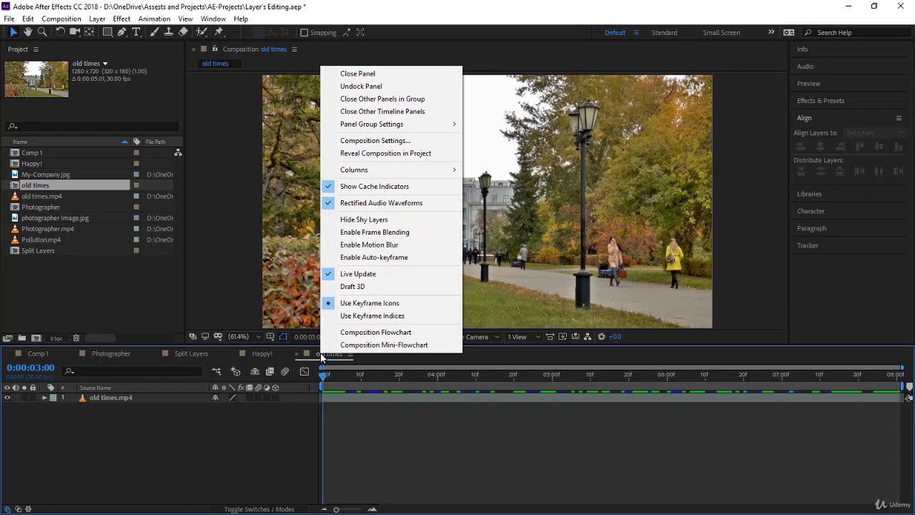
{"action": "left_click", "coordinate": [389, 140]}
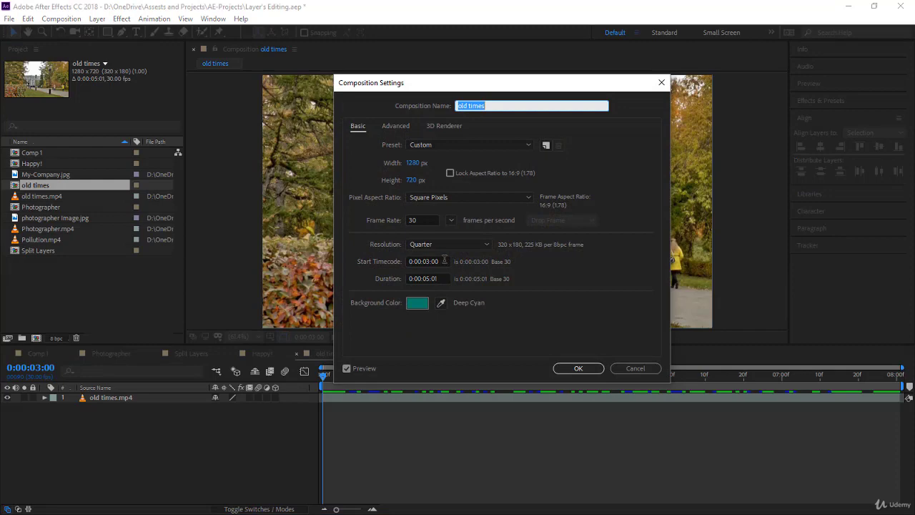
{"action": "left_click", "coordinate": [443, 261]}
{"action": "type", "text": "0"}
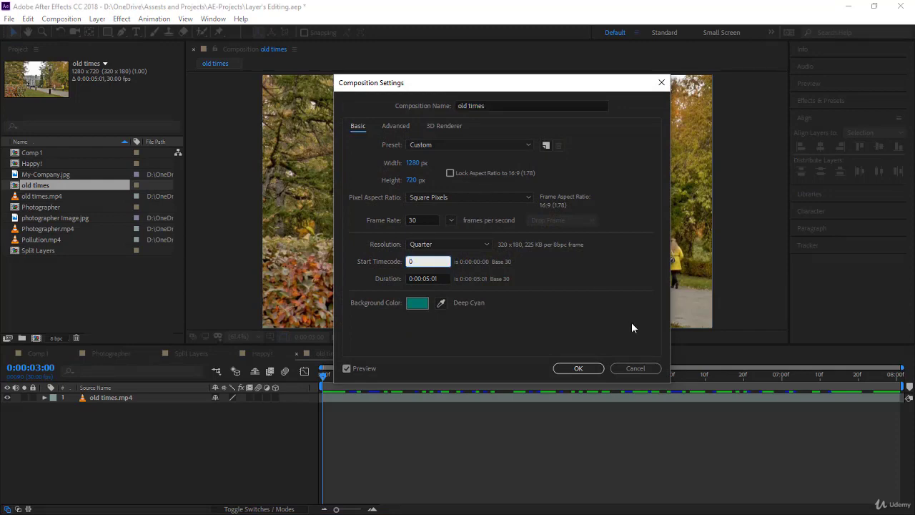
{"action": "left_click", "coordinate": [594, 368]}
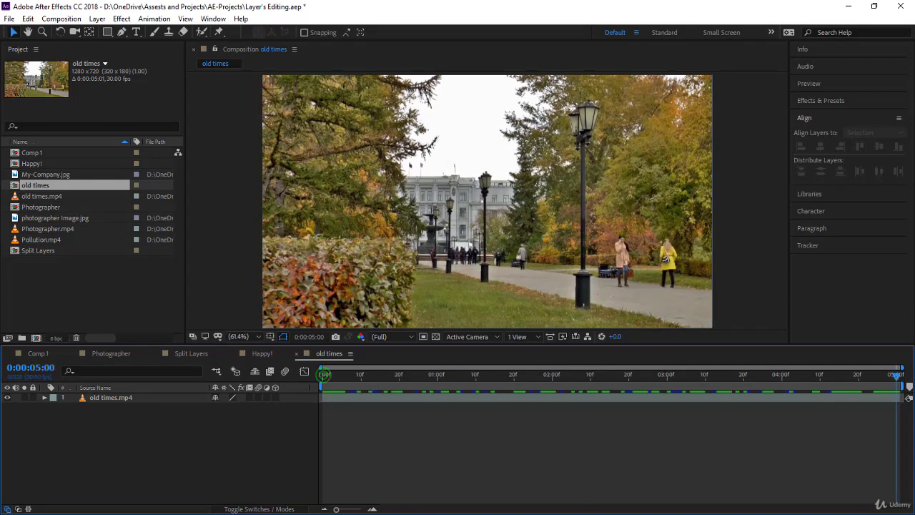
Jump to the last frame and reopen Composition Settings to check the 0:00:05:01 duration
{"action": "key", "text": "End"}
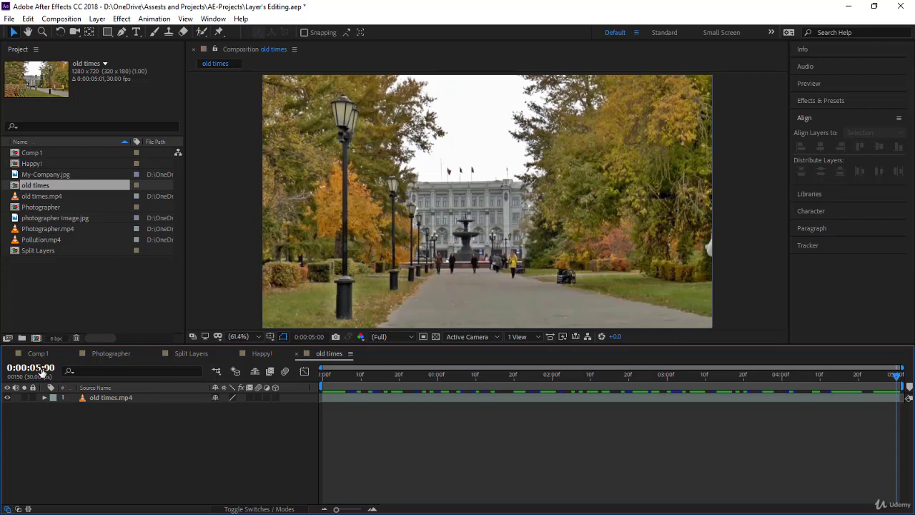
{"action": "right_click", "coordinate": [332, 354]}
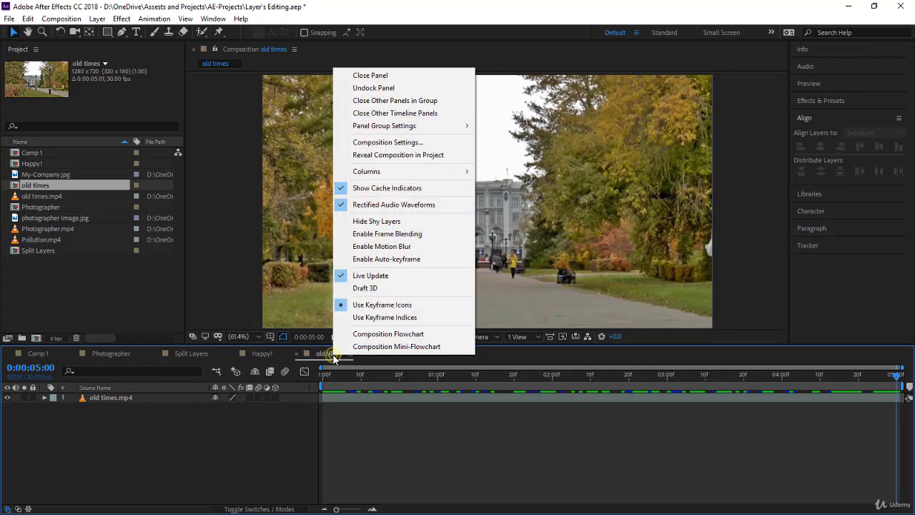
{"action": "left_click", "coordinate": [415, 142]}
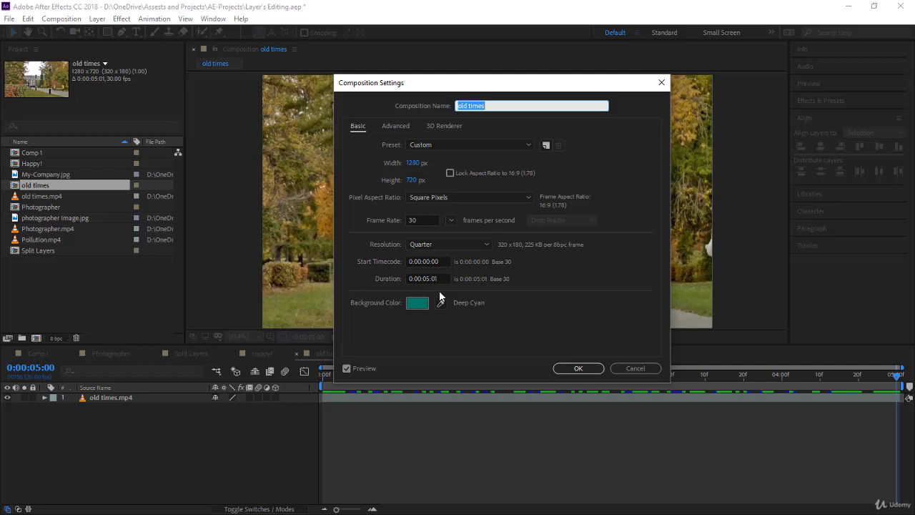
{"action": "left_click", "coordinate": [438, 278]}
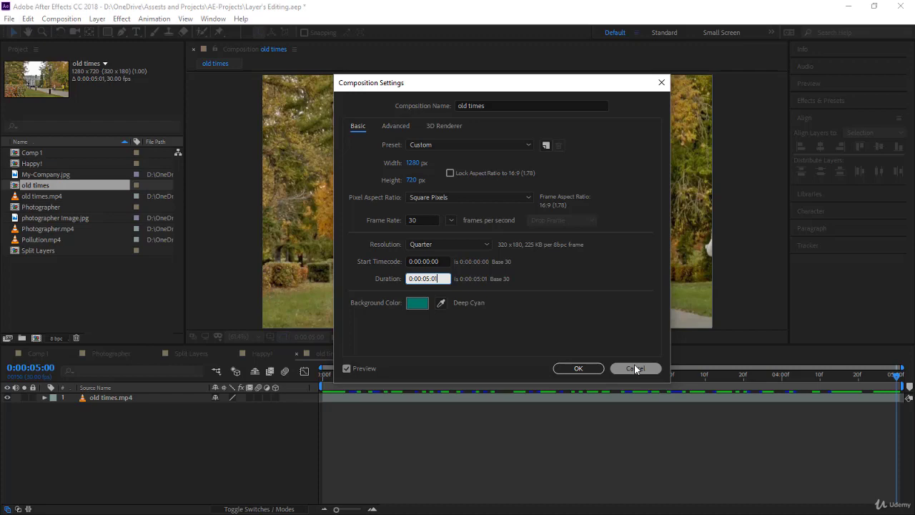
Close Composition Settings and check frames at 0:00:01:28, 0:00:01:12 and 0:00:02:12
{"action": "left_click", "coordinate": [585, 368]}
{"action": "left_click", "coordinate": [544, 373]}
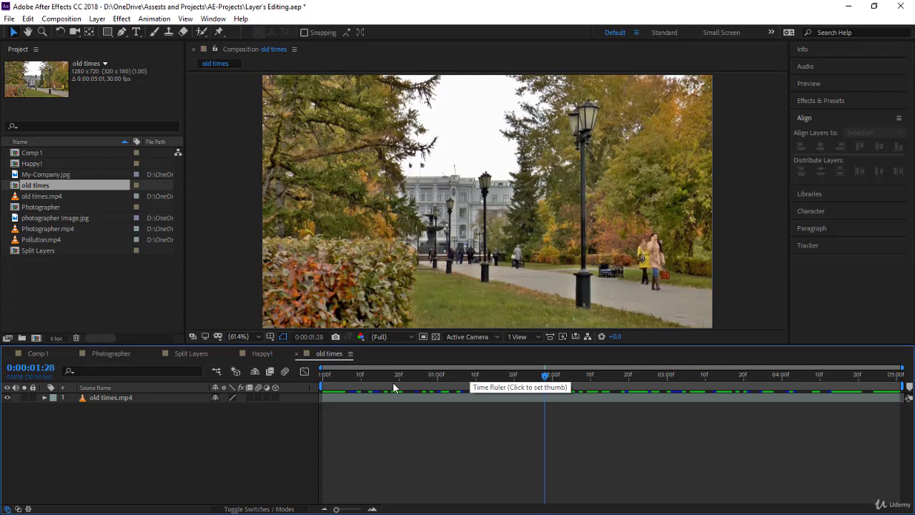
{"action": "left_click", "coordinate": [483, 391]}
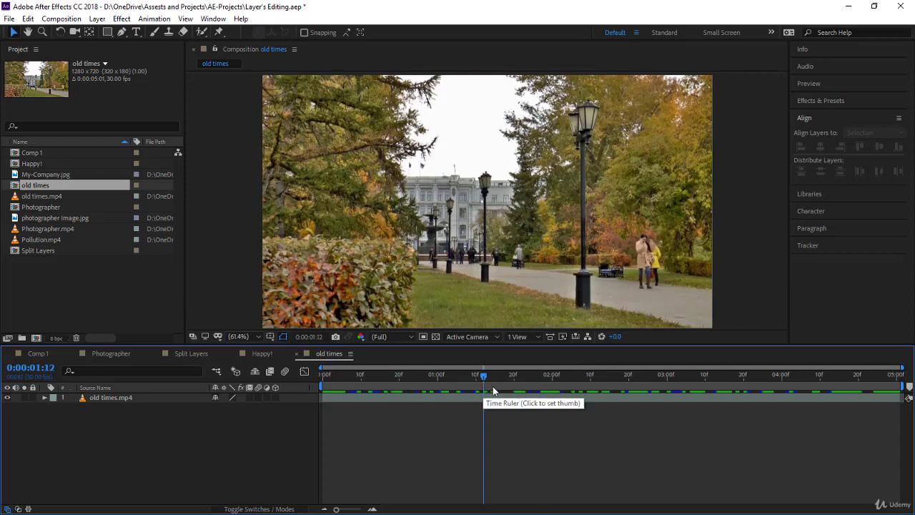
{"action": "left_click", "coordinate": [506, 390]}
{"action": "left_click", "coordinate": [599, 387]}
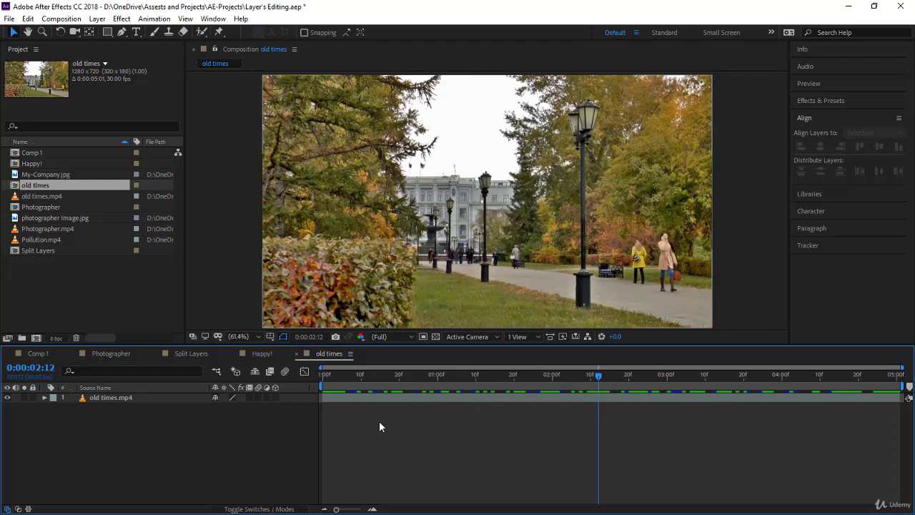
{"action": "left_click", "coordinate": [319, 386]}
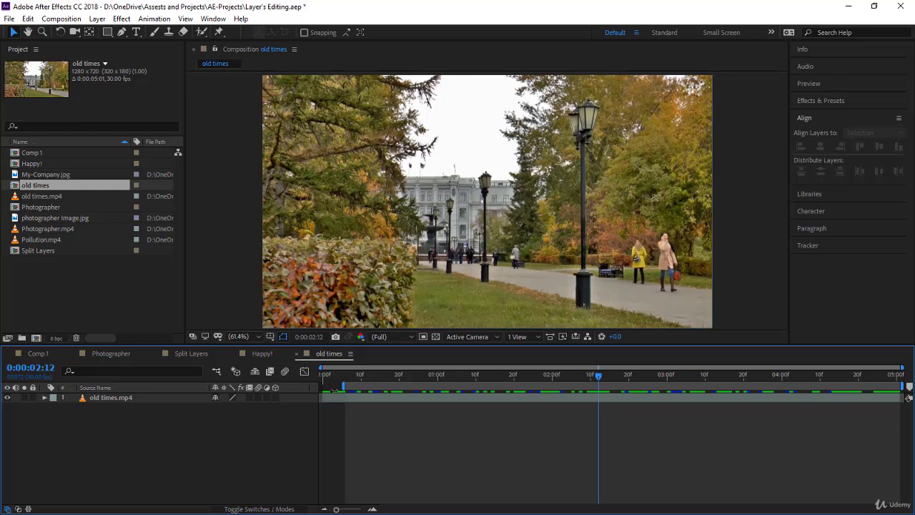